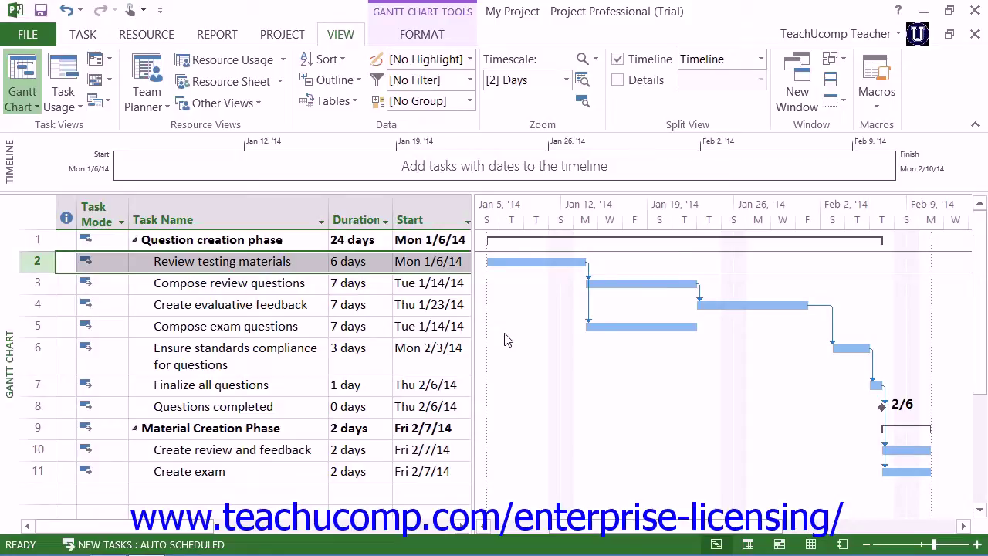
- Keep the Gantt Chart view, show Task Form details below it, and select Review testing materials
click(20, 107)
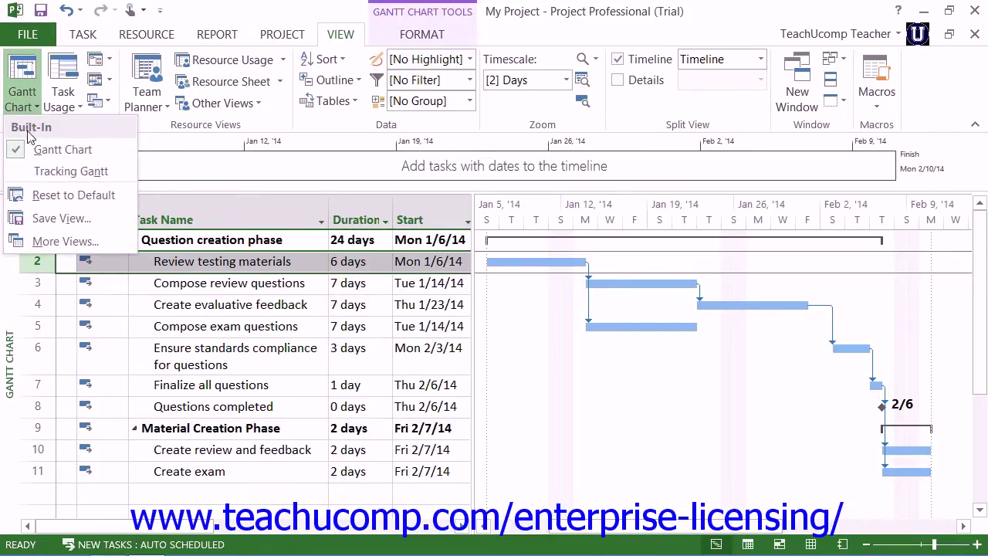
click(62, 150)
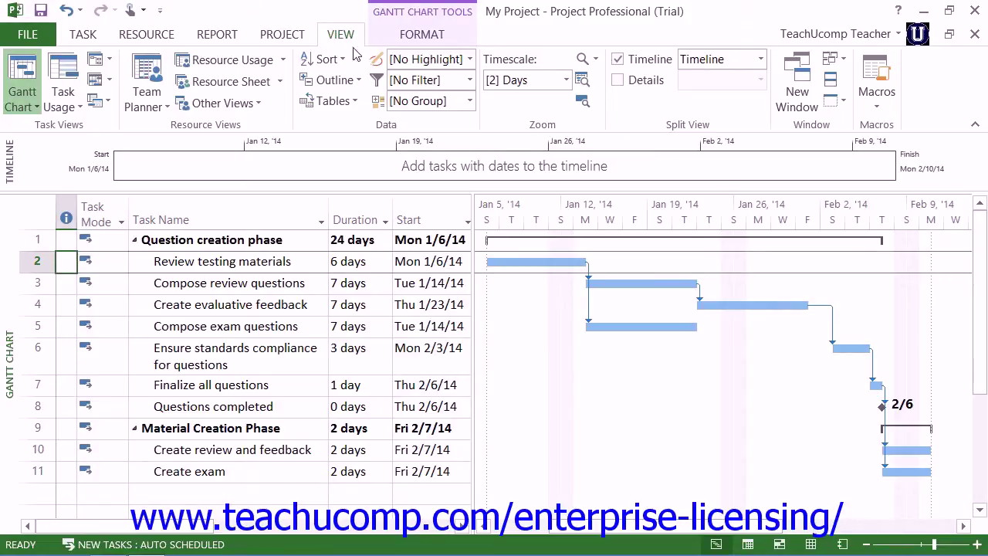
click(617, 80)
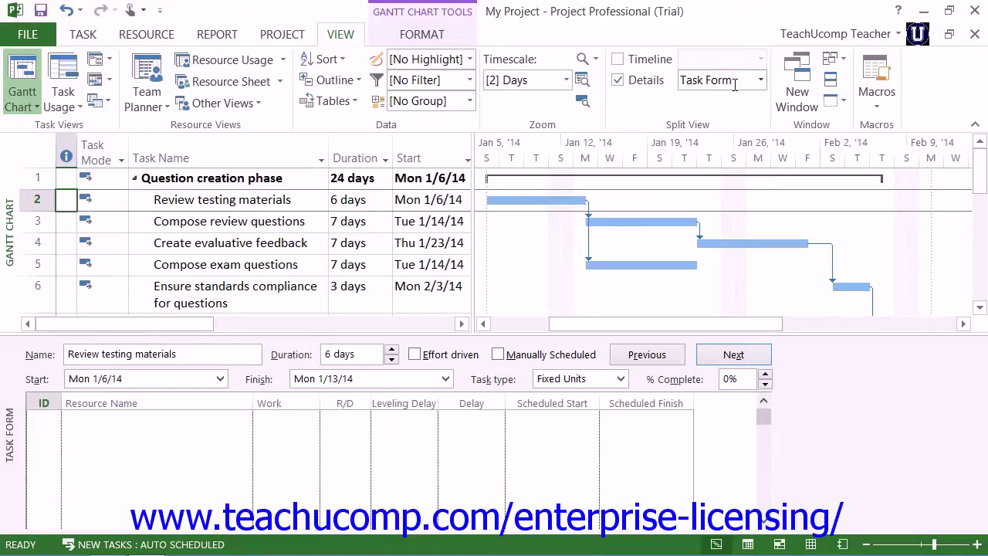
click(761, 80)
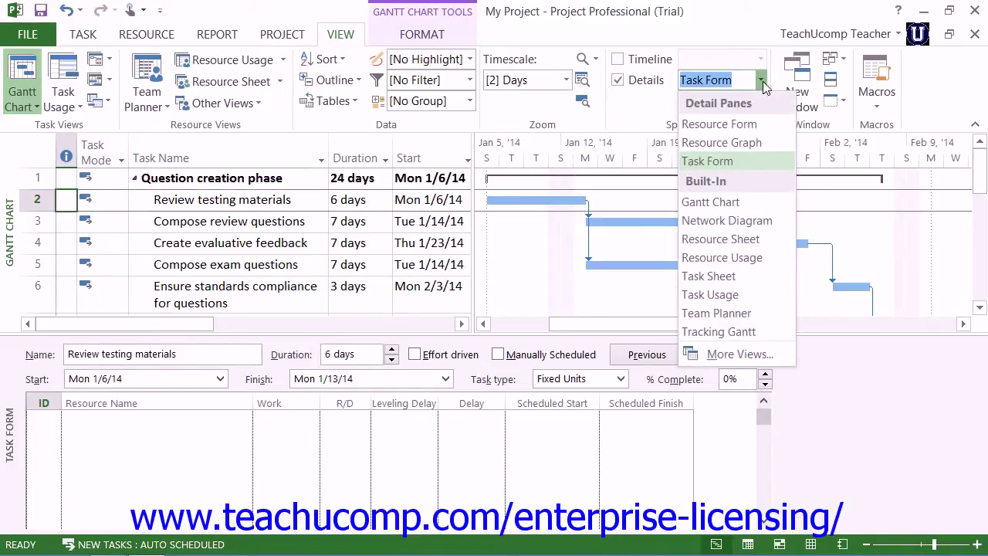
click(731, 161)
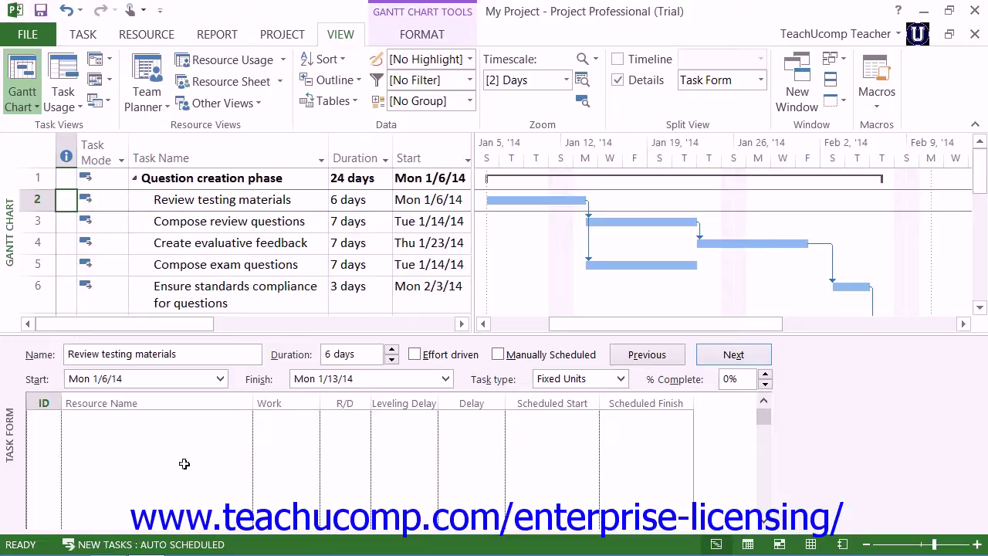
click(34, 202)
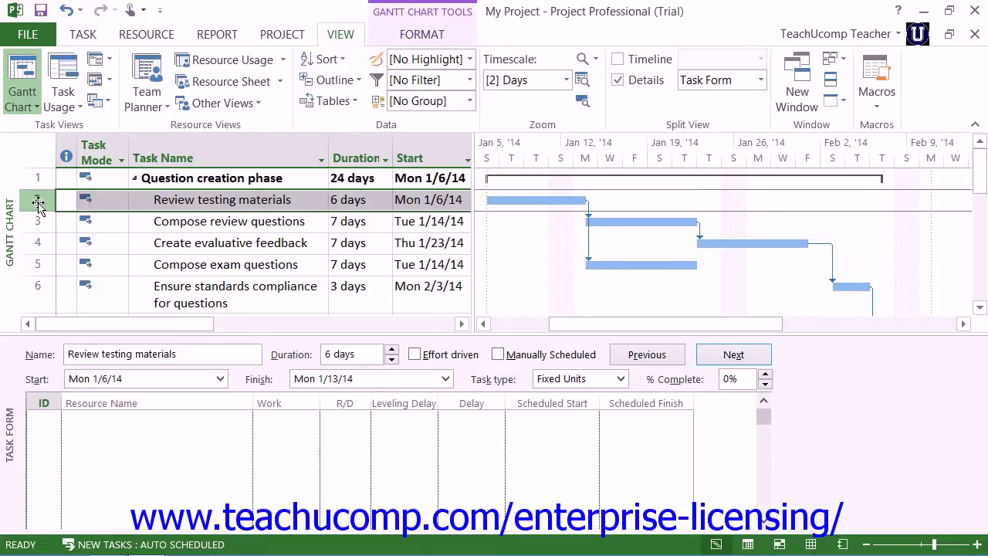
- Open Assign Resources for Review testing materials and select Jon Doe and Writers- Full-Time
click(148, 36)
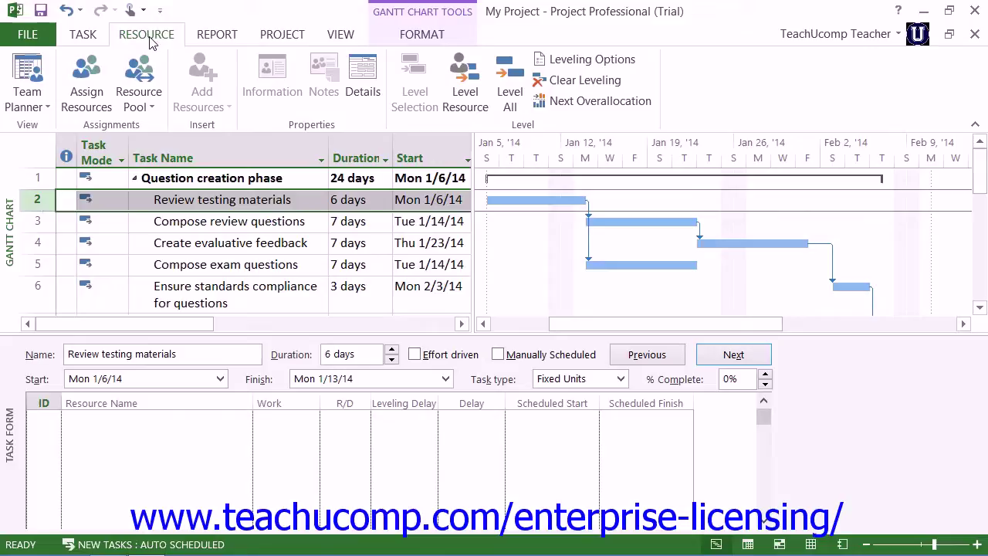
click(83, 100)
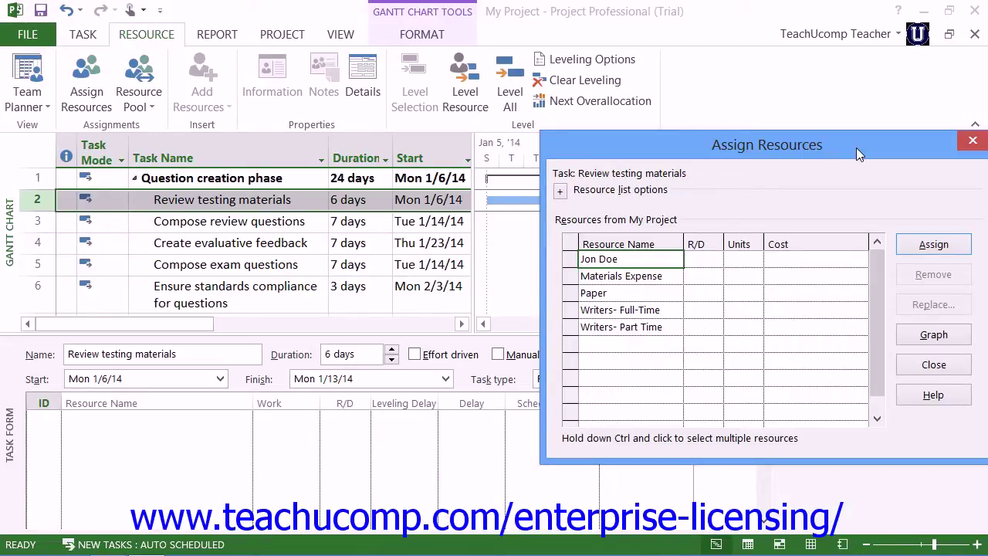
click(606, 260)
ctrl+click(612, 310)
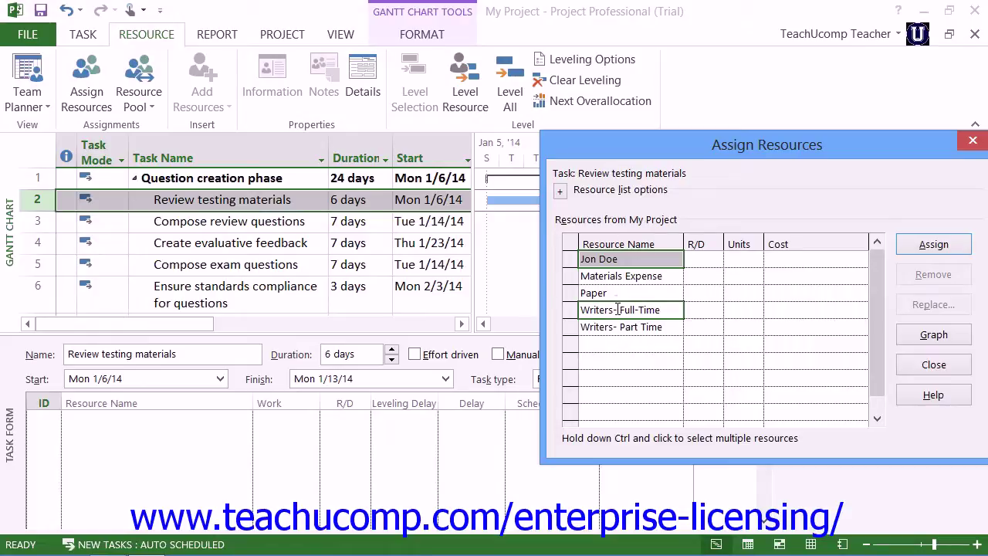
click(613, 277)
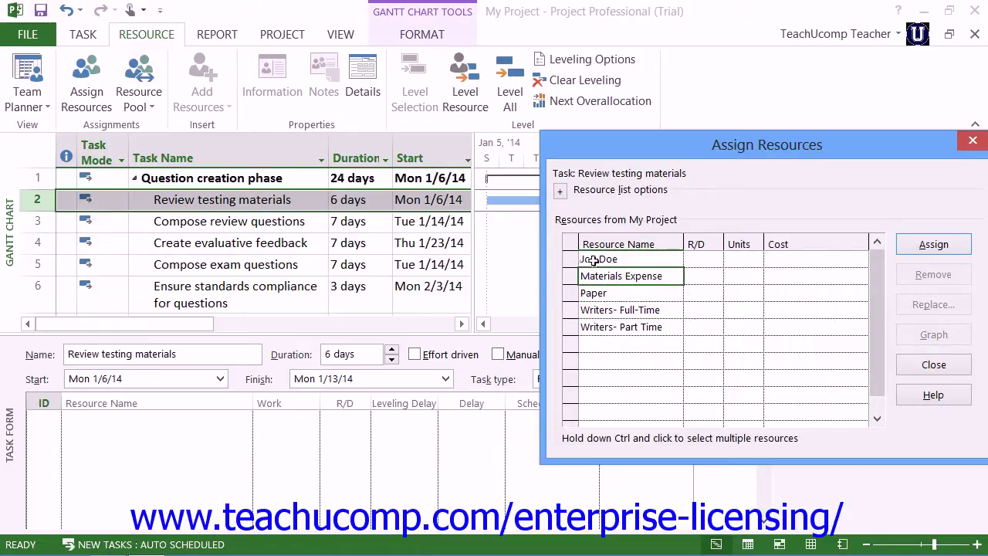
click(594, 260)
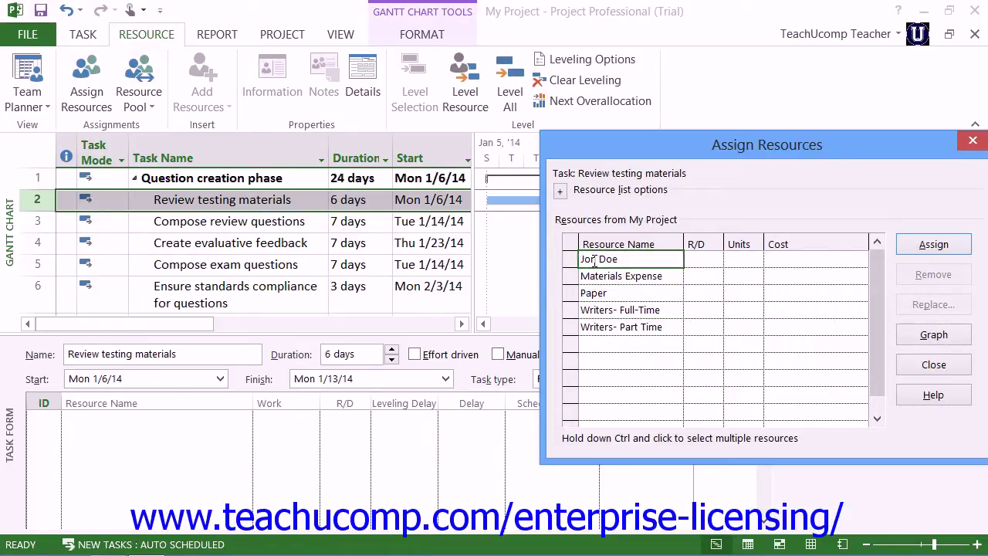
click(942, 246)
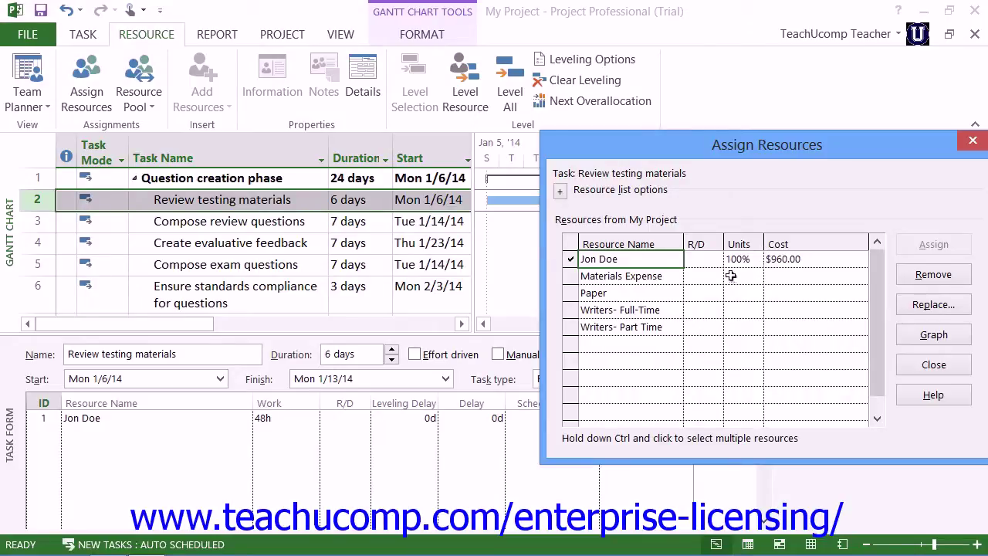
click(589, 259)
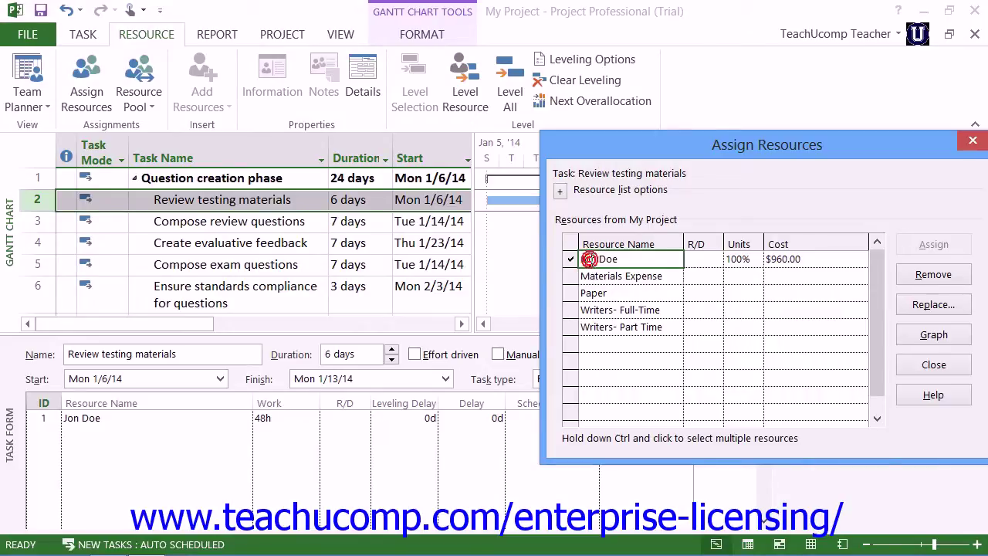
click(933, 275)
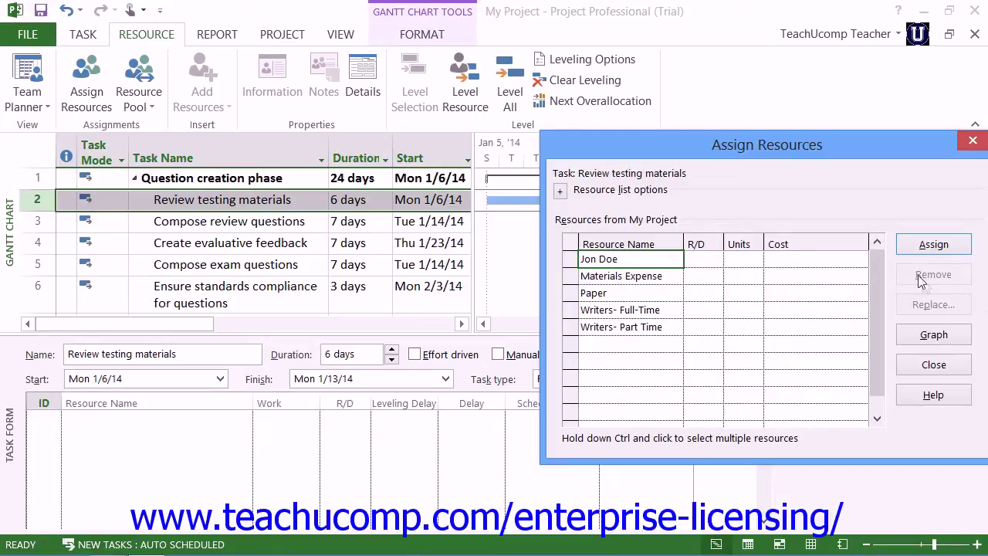
click(579, 263)
- Assign Jon Doe, then replace him with Writers- Full-Time at 100% units, 48h work
click(933, 245)
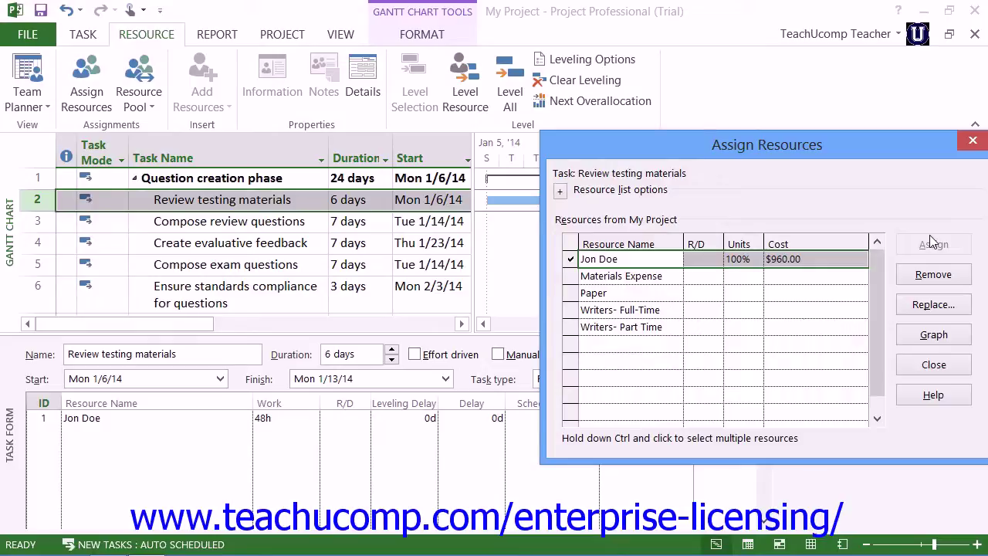
click(924, 309)
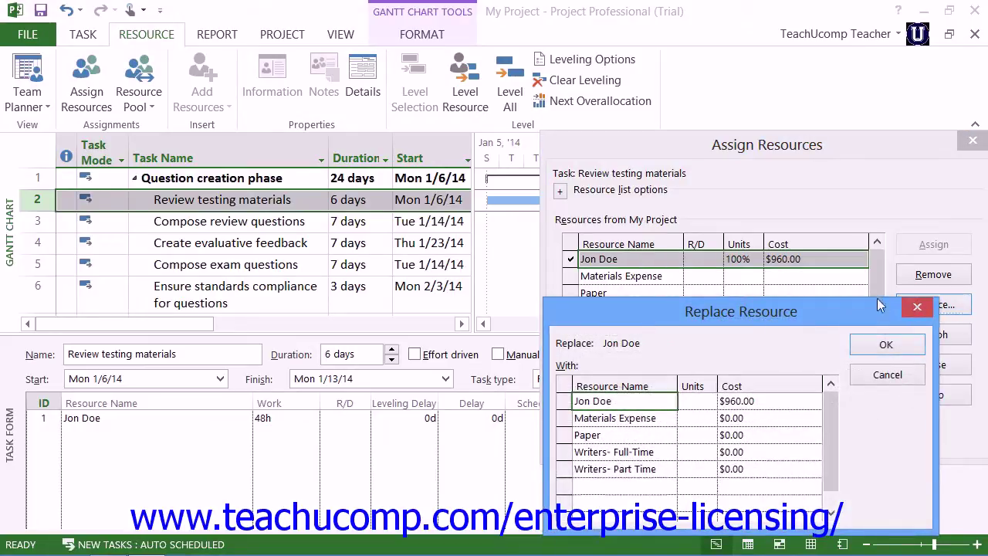
drag(824, 315, 814, 221)
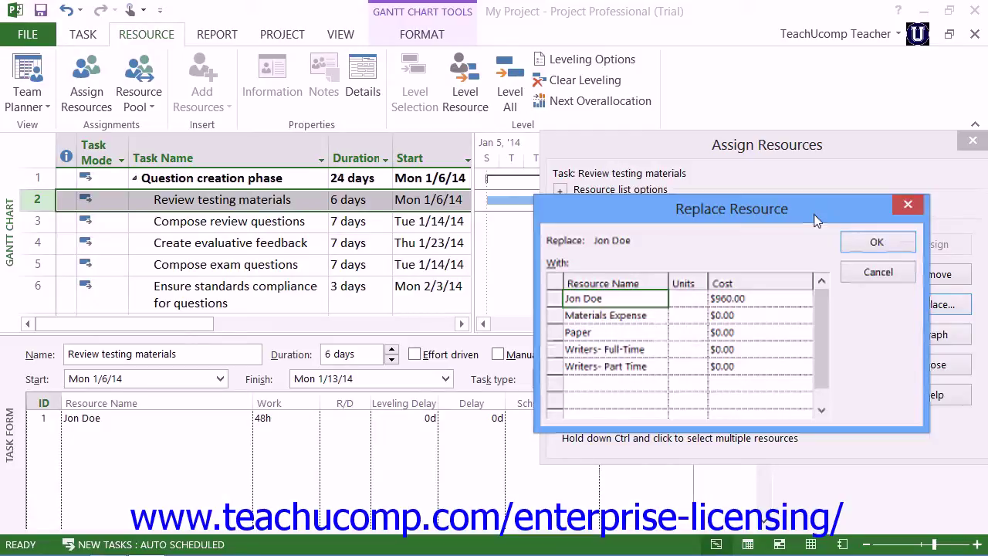
click(567, 349)
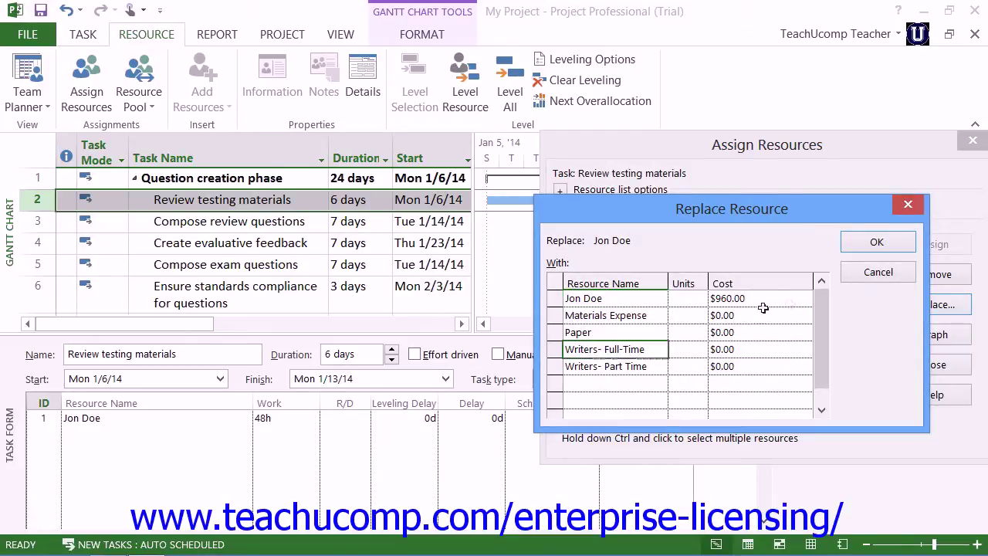
click(876, 244)
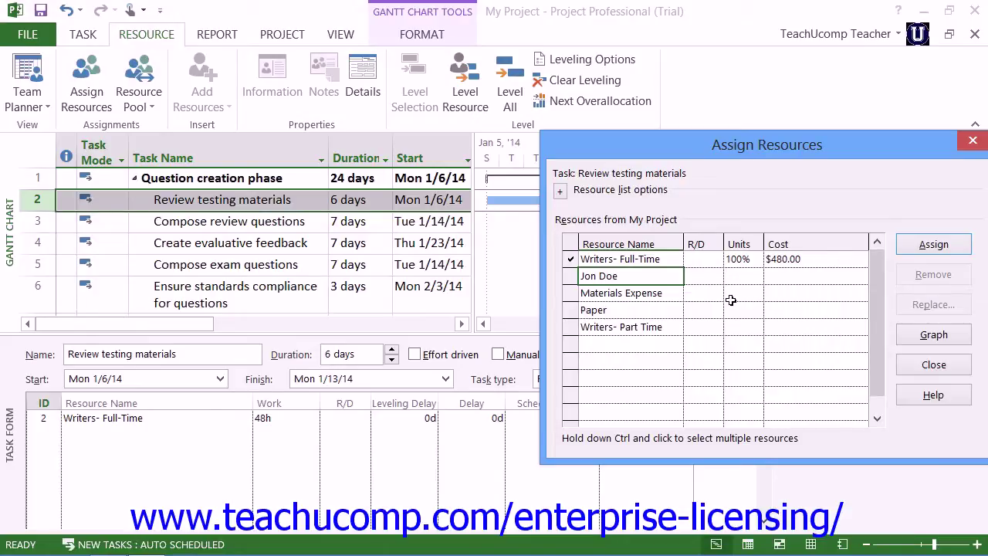
- Close Assign Resources, leaving Writers- Full-Time as the only resource, $480.00 for 48h
click(934, 367)
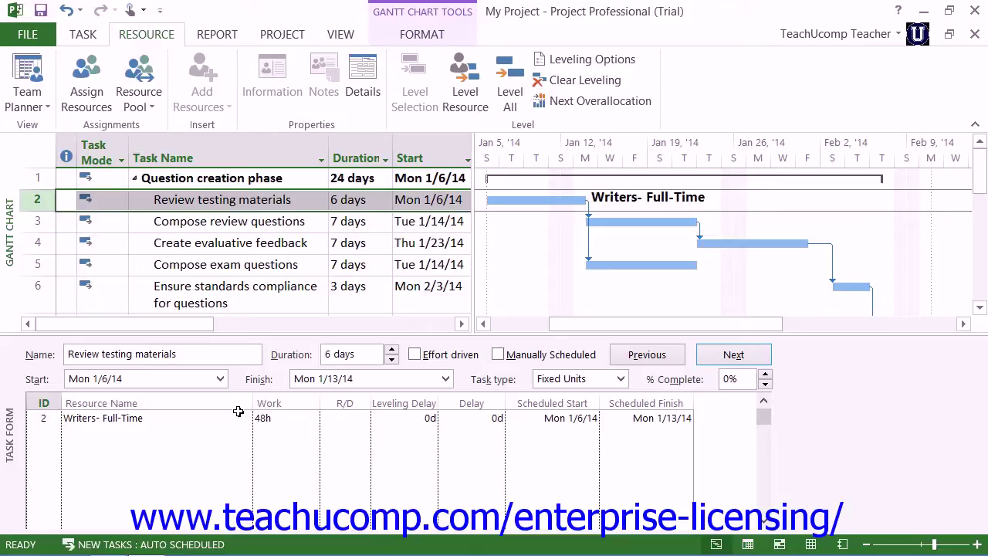
- Add Jon Doe below Writers- Full-Time in the Task Form and turn on Effort driven
click(167, 431)
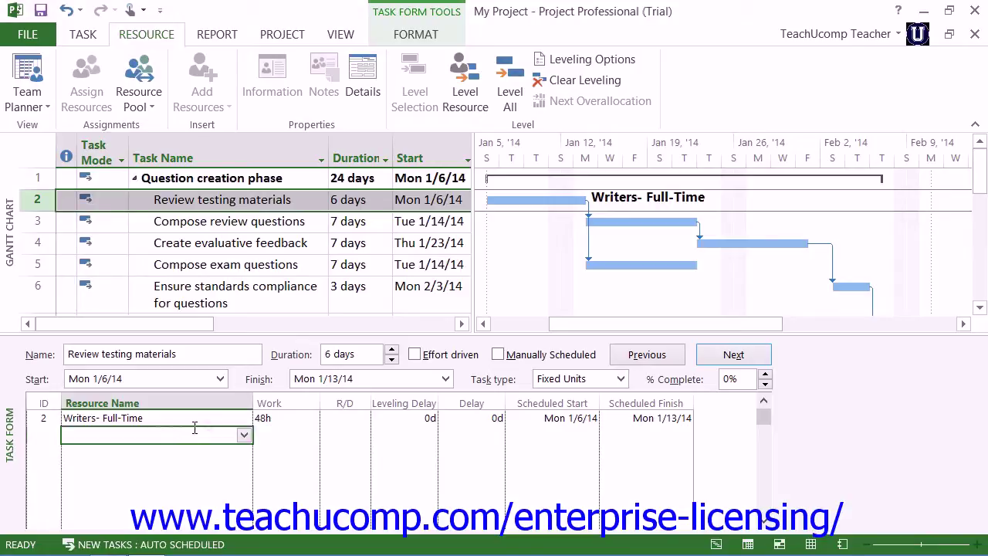
click(243, 435)
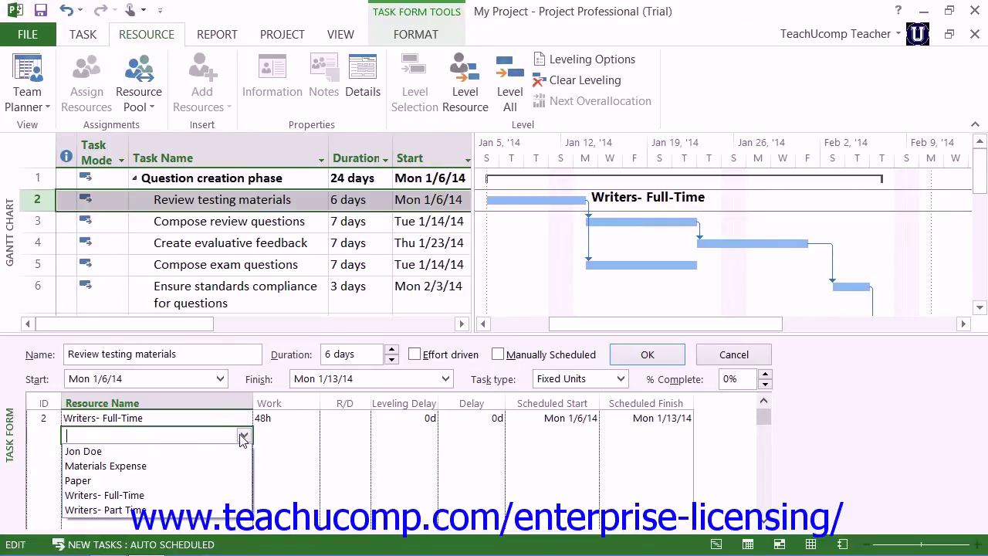
click(221, 448)
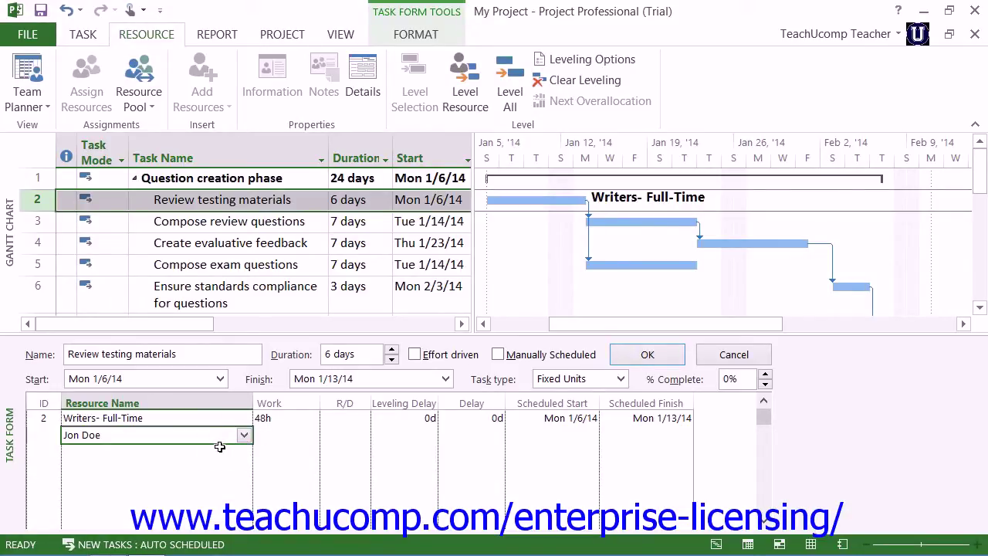
click(418, 355)
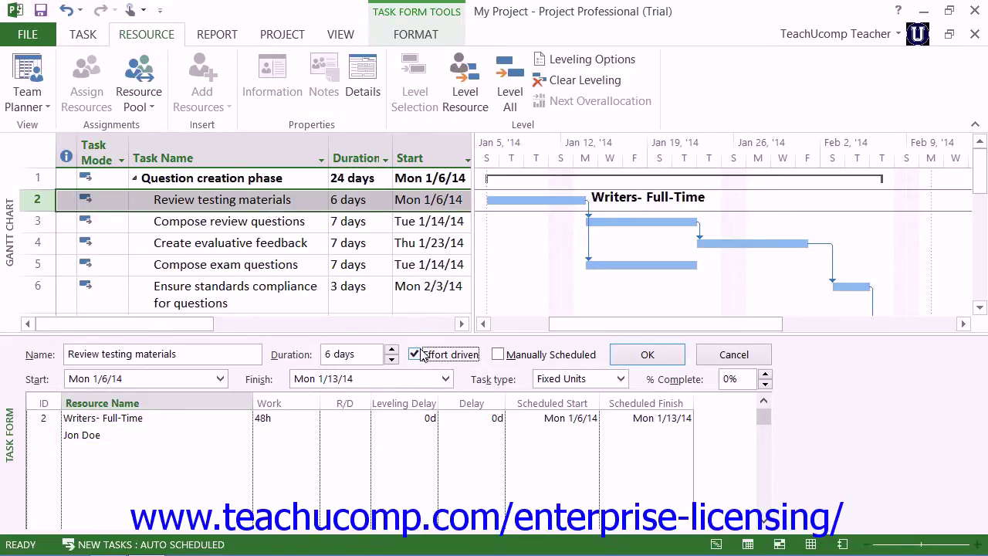
- Keep Fixed Units and apply, shortening the task to 3 days with 24h per resource
click(621, 379)
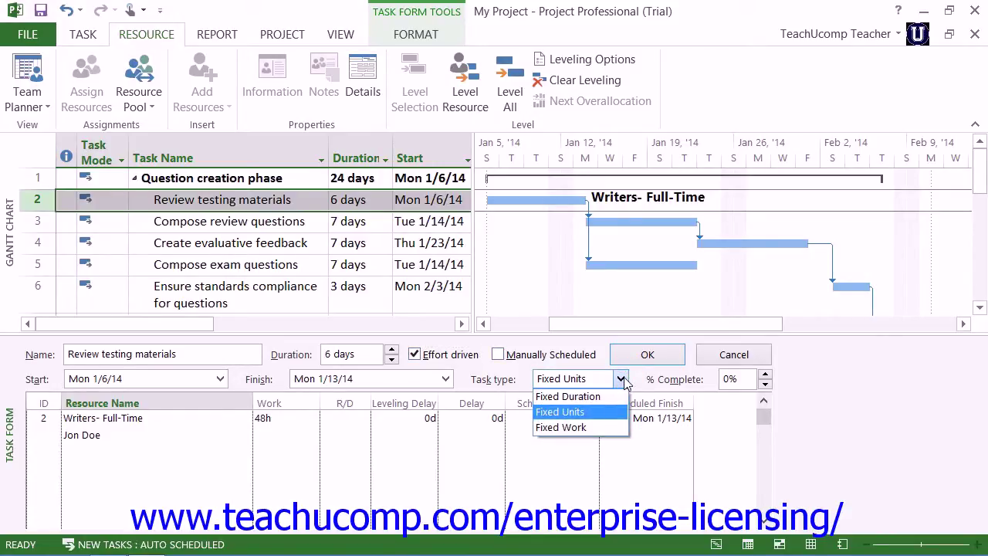
click(601, 413)
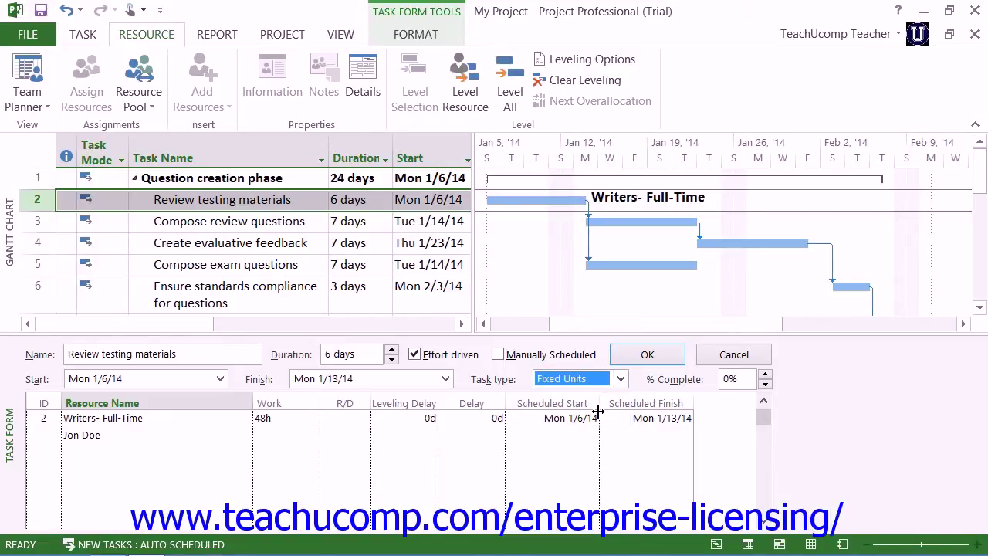
click(647, 355)
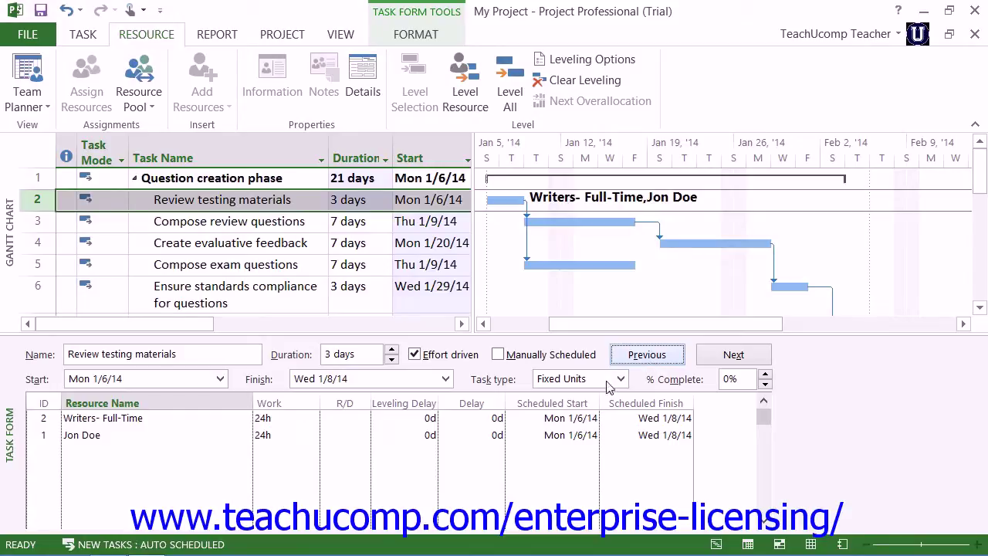
click(619, 378)
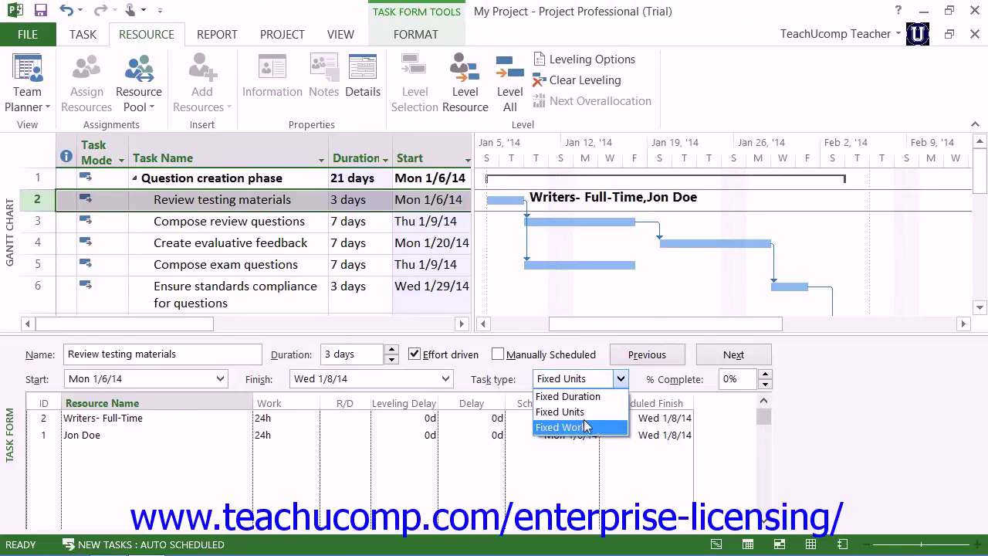
click(466, 367)
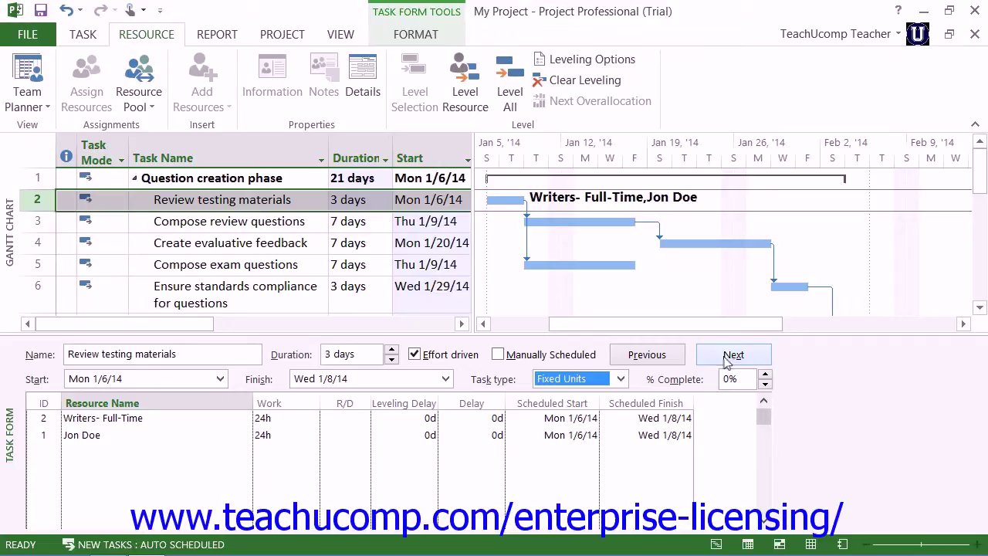
- Advance the Task Form two tasks to Create evaluative feedback (7 days, 1/20–1/28/14)
click(726, 361)
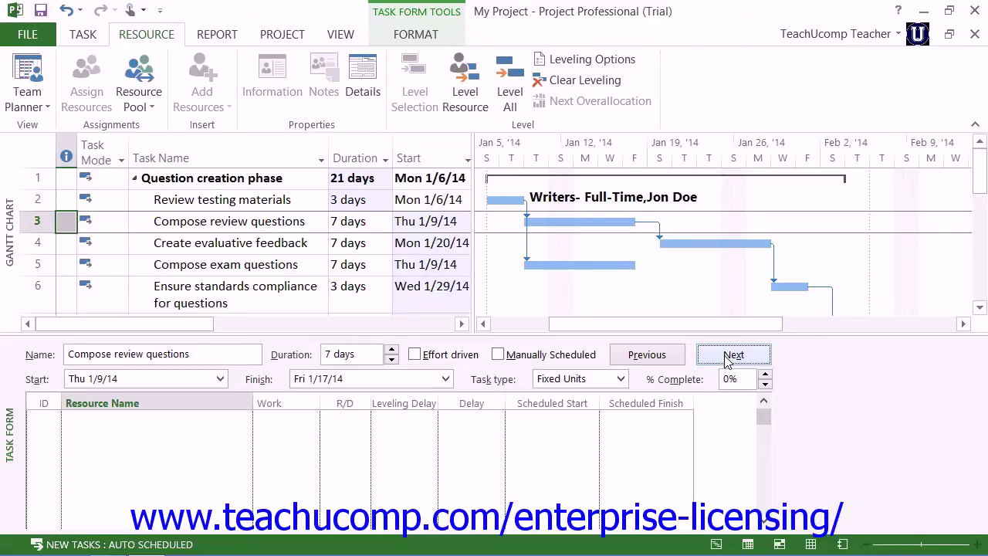
click(726, 360)
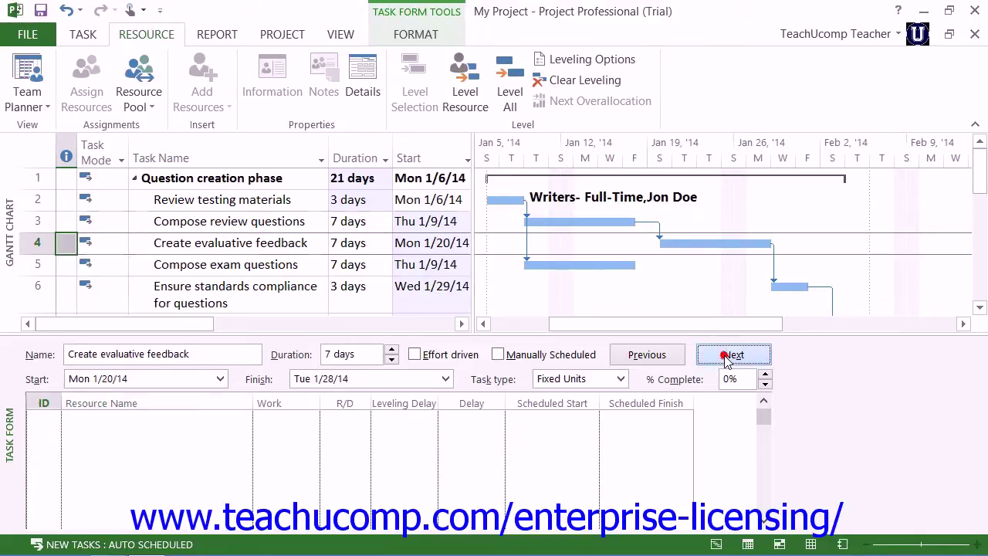